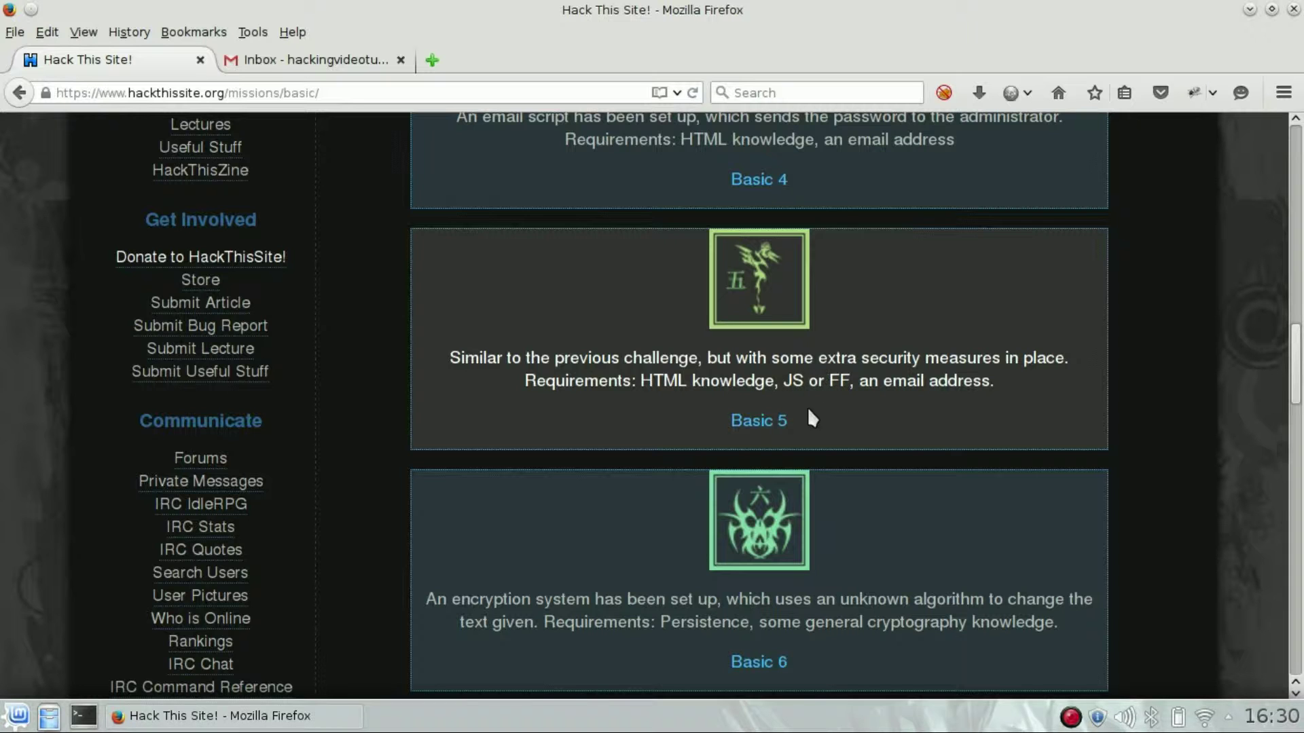
- Go to the Basic 5 mission with its Send password to Sam form
{"action": "left_click", "coordinate": [759, 420]}
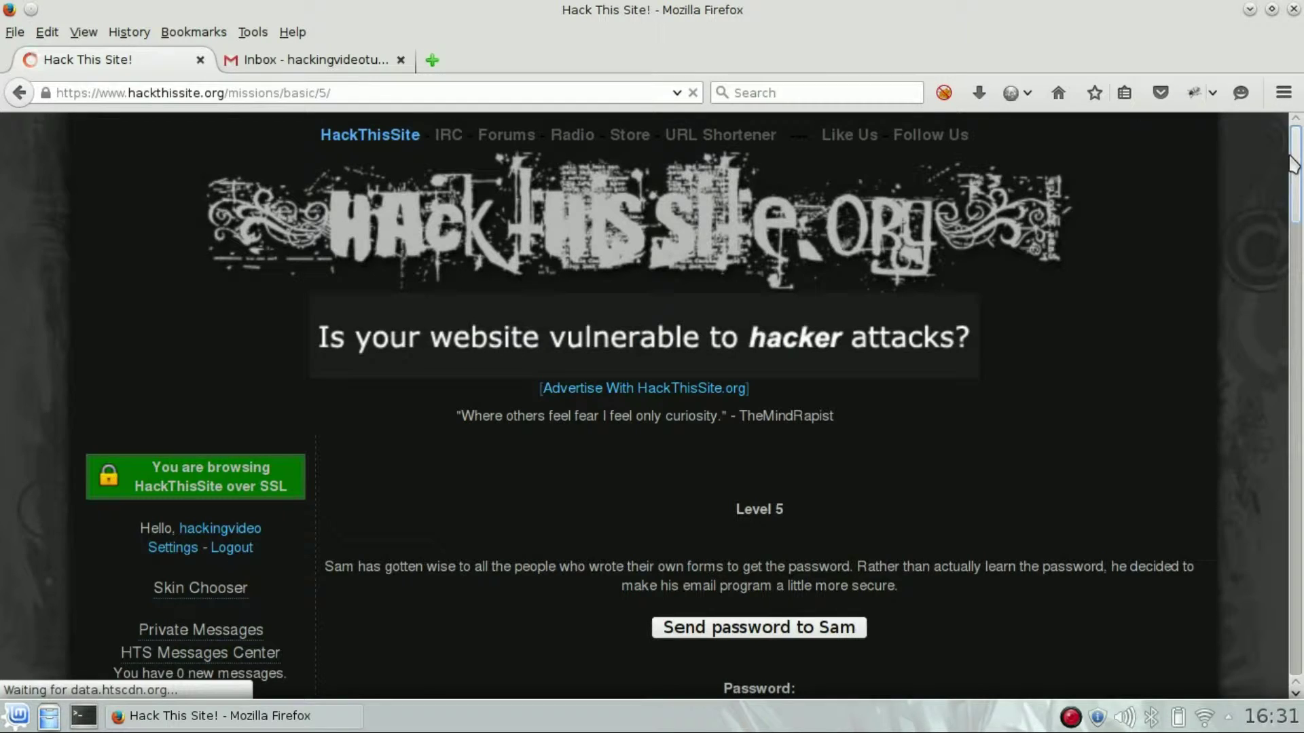
{"action": "scroll", "coordinate": [1001, 336], "scroll_direction": "down", "scroll_amount": 3}
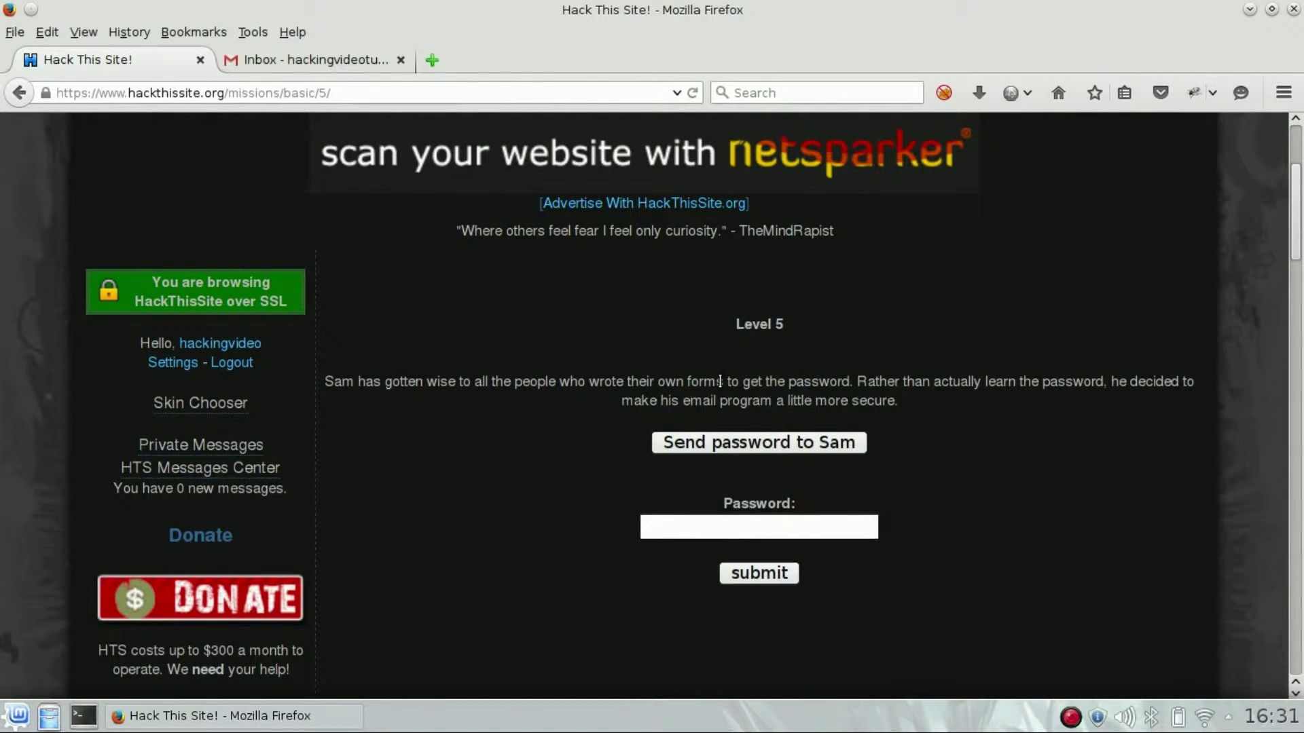
- Inspect the Send password to Sam button with Firebug's Controlla Elemento
{"action": "right_click", "coordinate": [686, 451]}
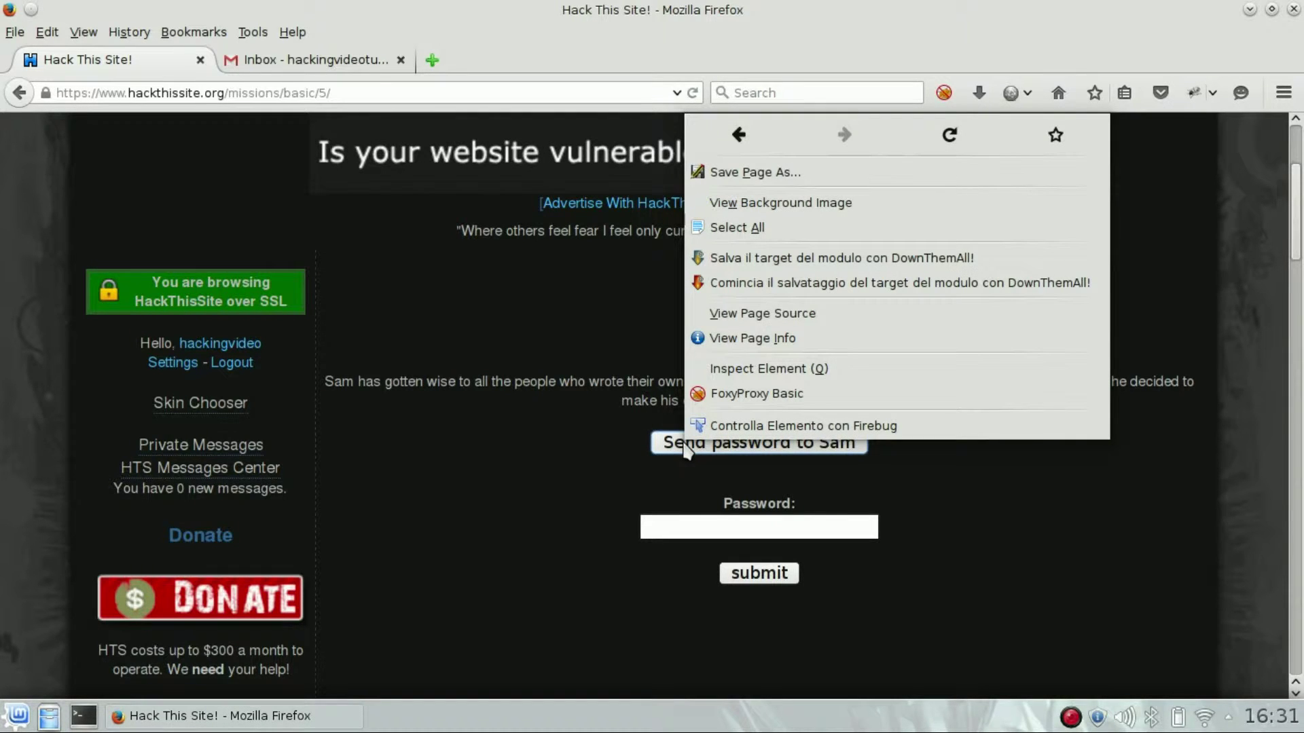
{"action": "left_click", "coordinate": [718, 426]}
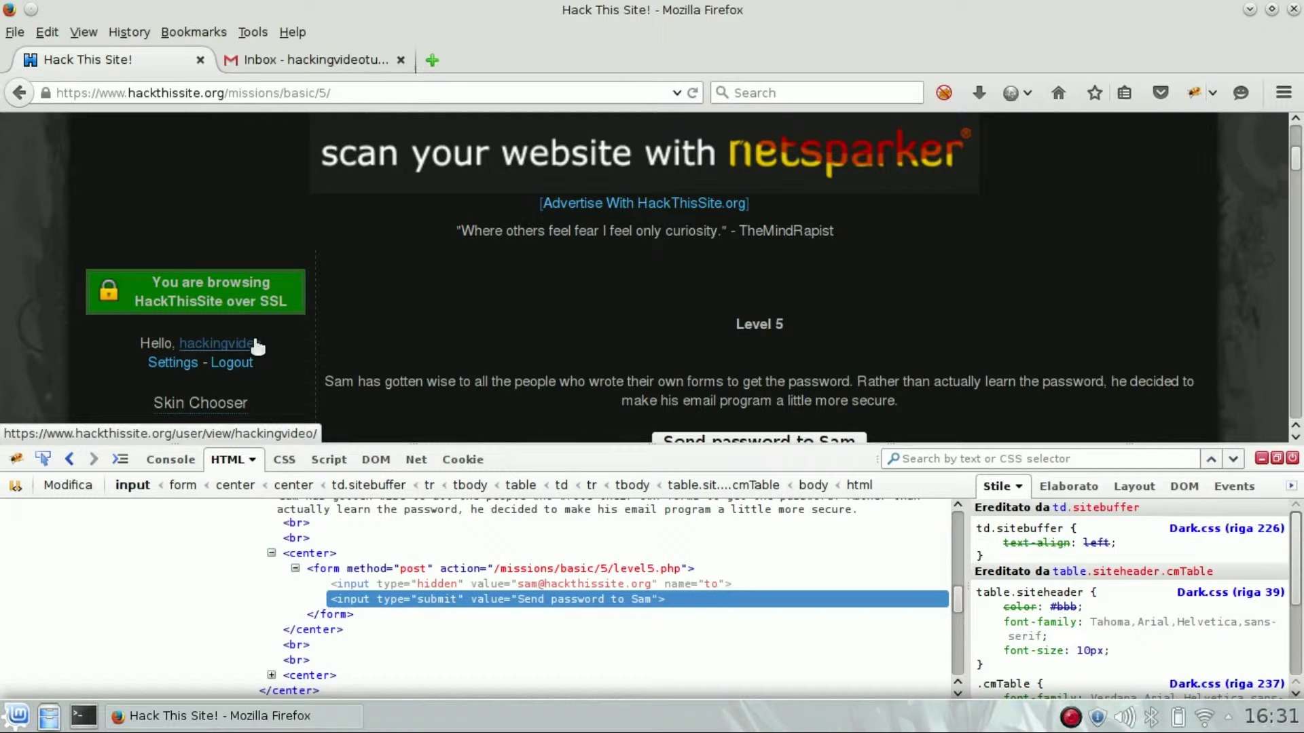
- Copy your Gmail address and paste it over Sam's address in the hidden input
{"action": "left_click", "coordinate": [311, 62]}
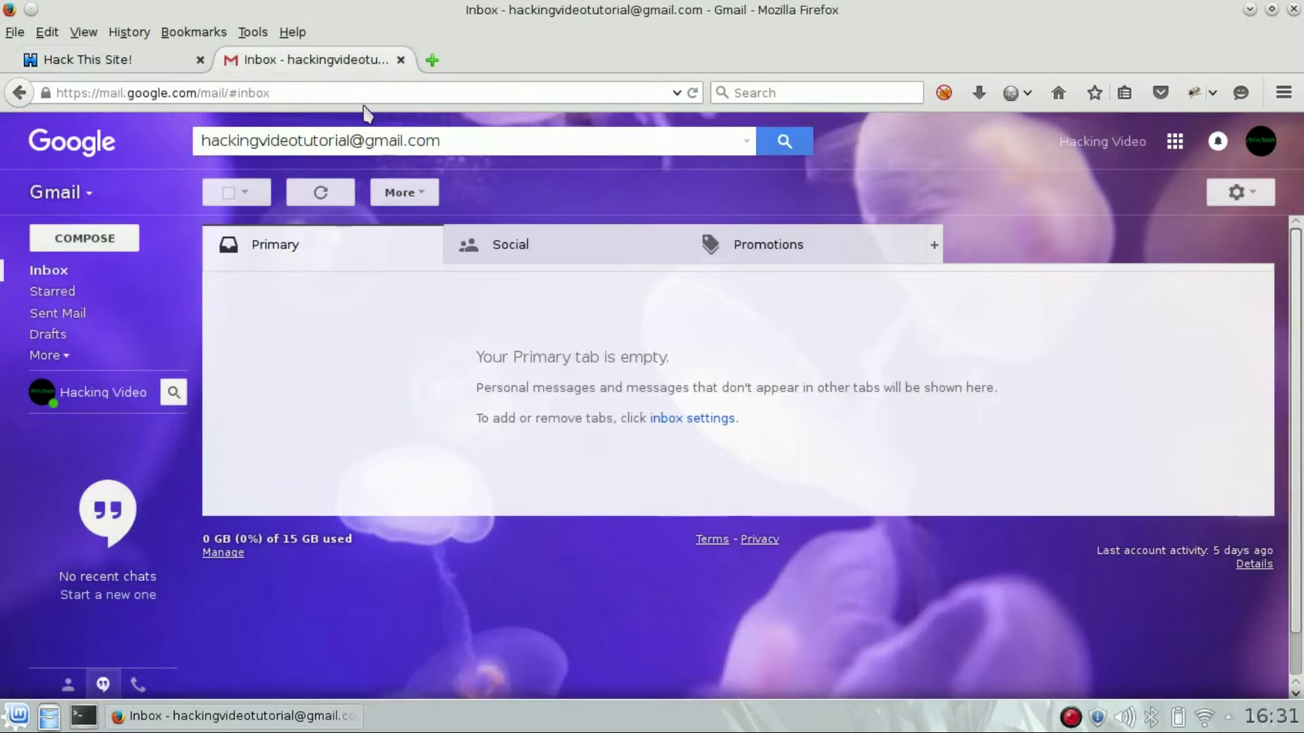
{"action": "left_click_drag", "start_coordinate": [446, 137], "coordinate": [240, 105]}
{"action": "key", "text": "ctrl+c"}
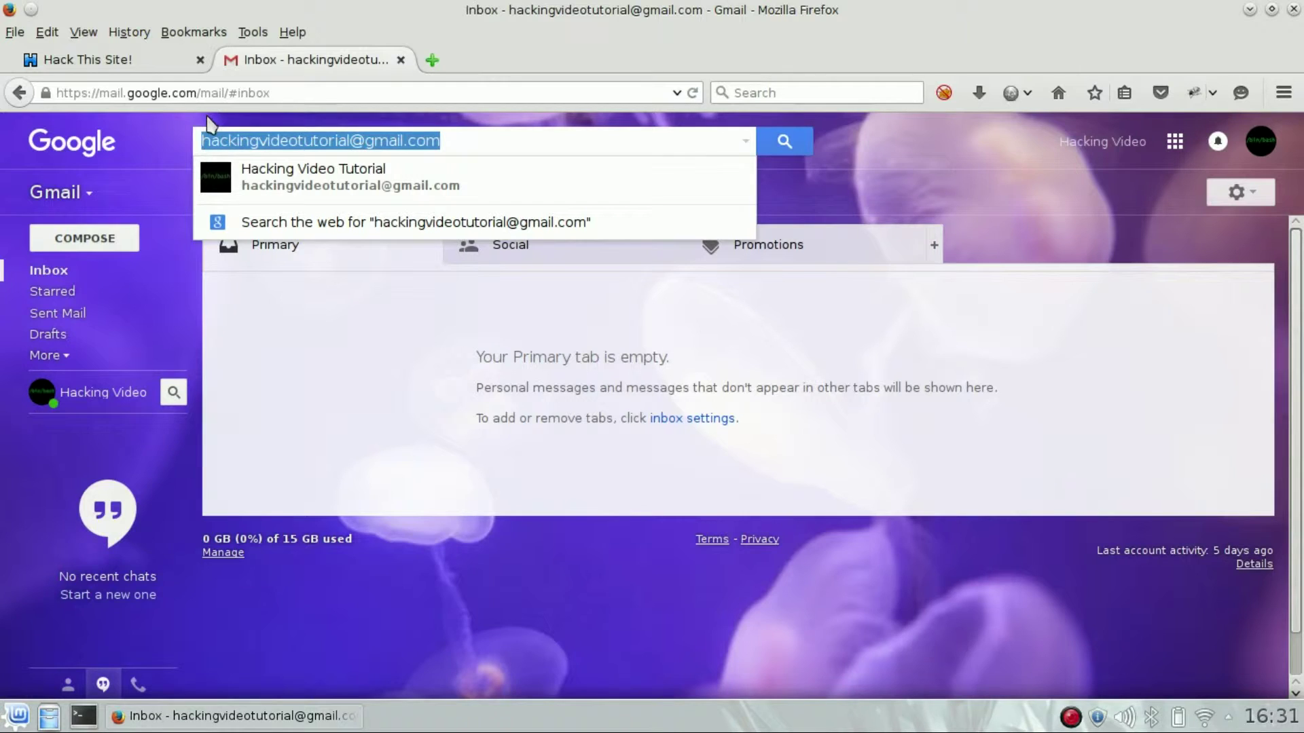
{"action": "left_click", "coordinate": [164, 62]}
{"action": "left_click", "coordinate": [554, 584]}
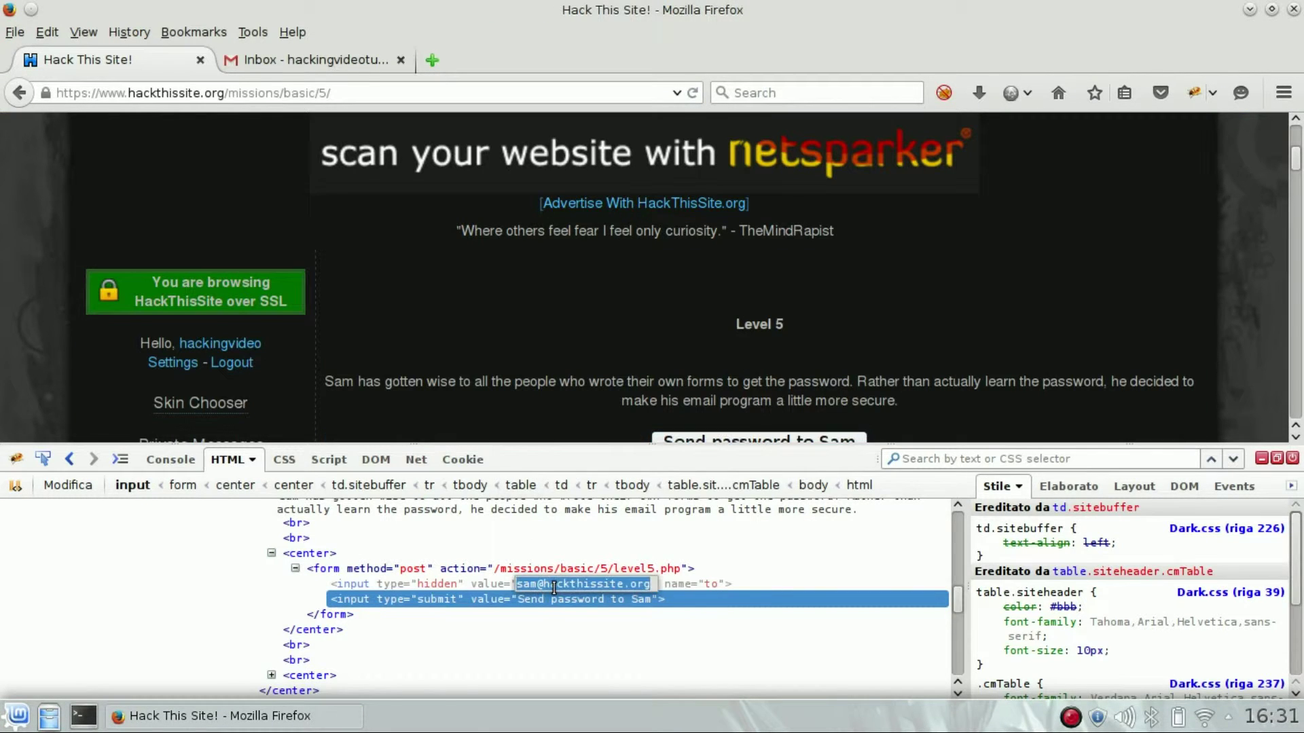
{"action": "key", "text": "ctrl+v"}
{"action": "key", "text": "Return"}
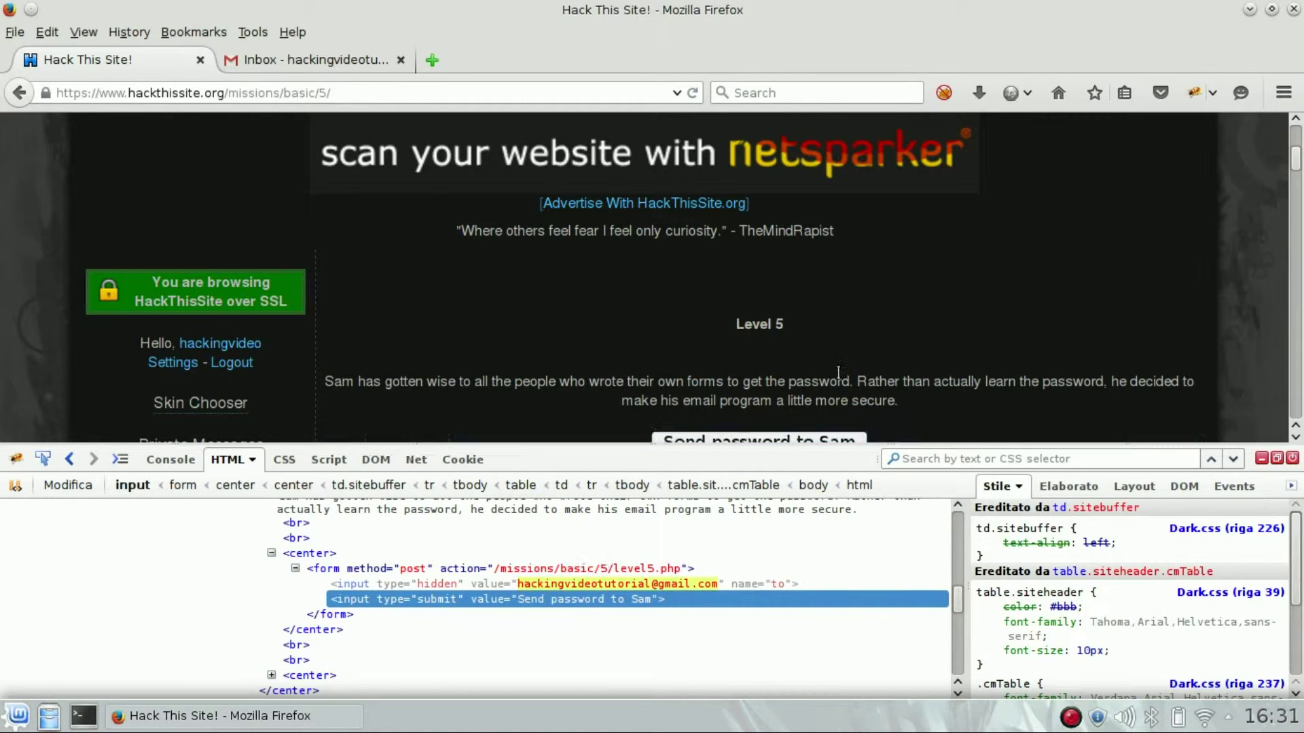
{"action": "scroll", "coordinate": [1014, 366], "scroll_direction": "down", "scroll_amount": 3}
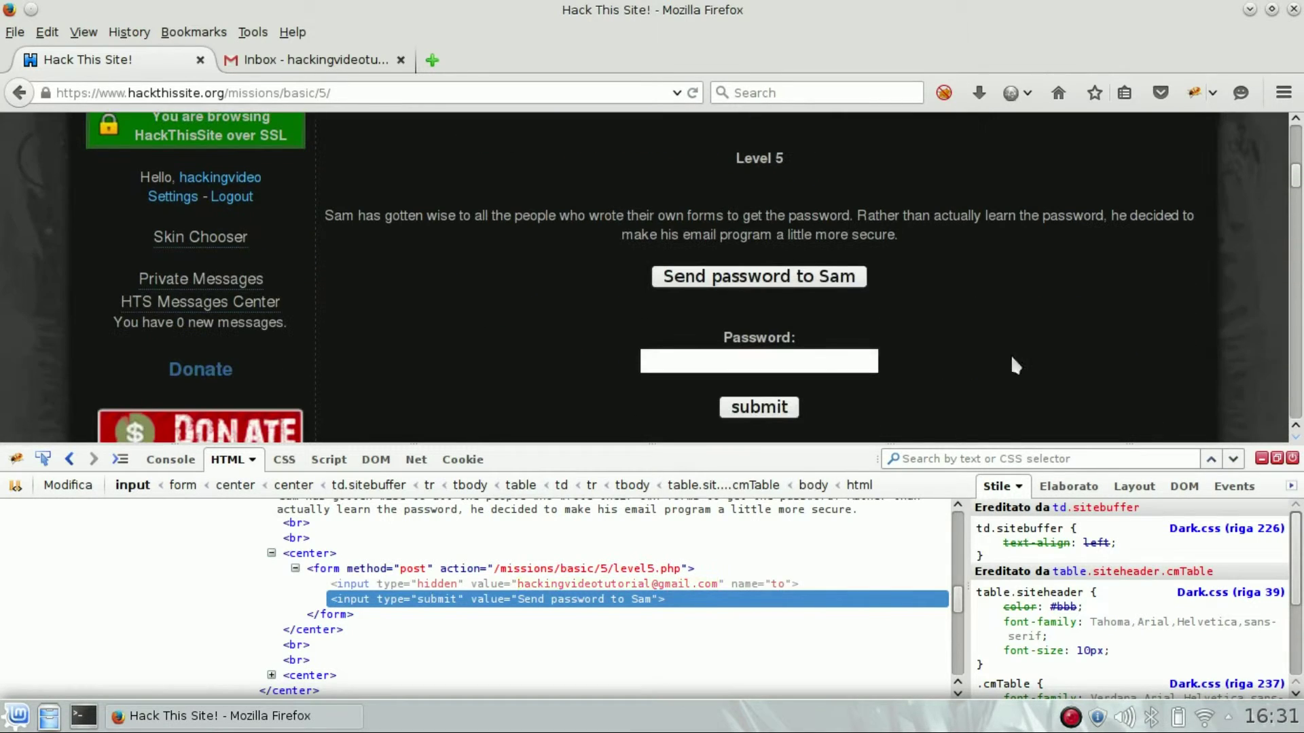
- Send the password reminder to your own address and close Firebug
{"action": "left_click", "coordinate": [794, 282]}
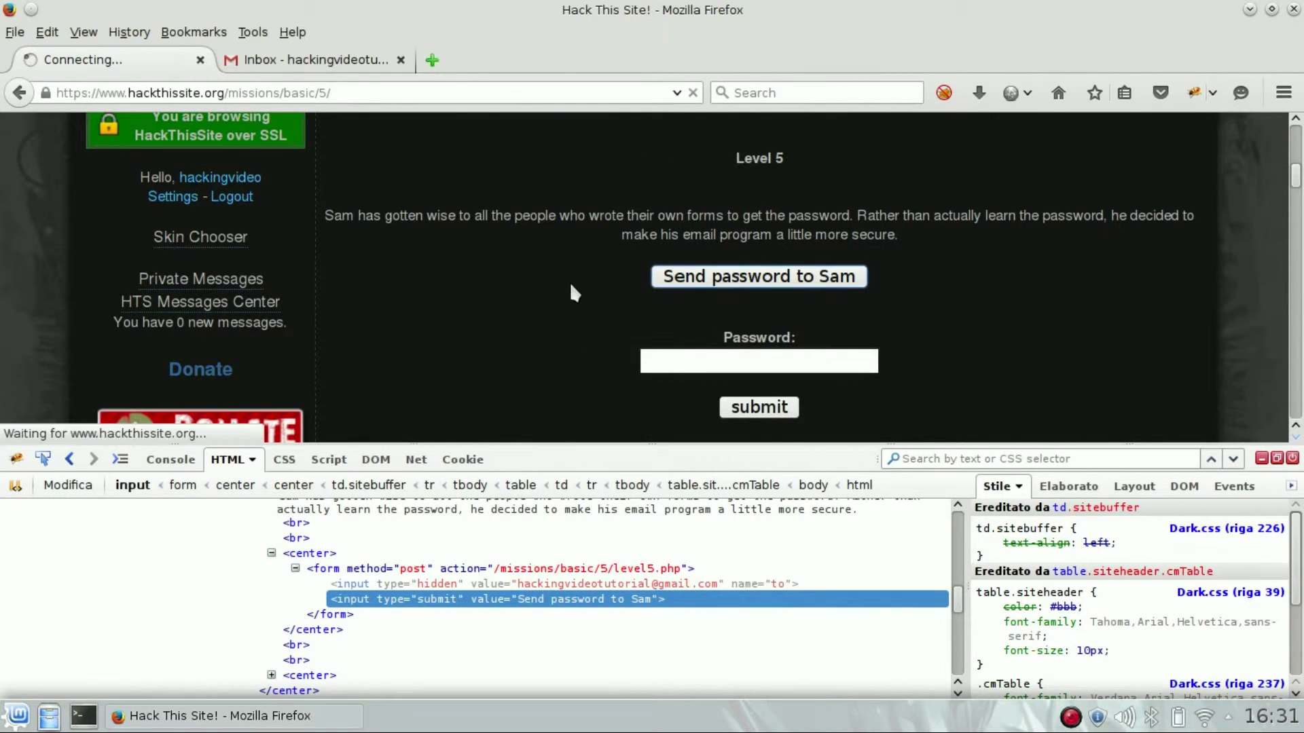
{"action": "left_click", "coordinate": [1292, 458]}
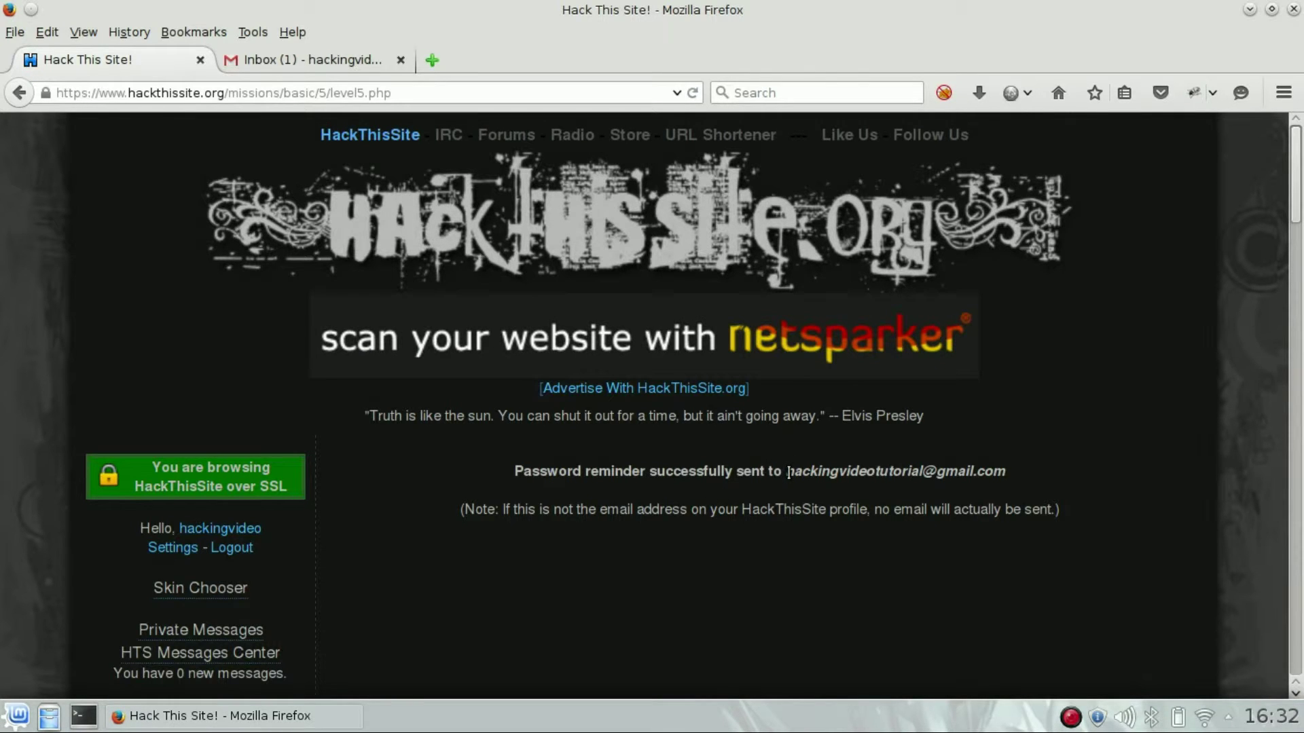
{"action": "left_click_drag", "start_coordinate": [787, 473], "coordinate": [921, 477]}
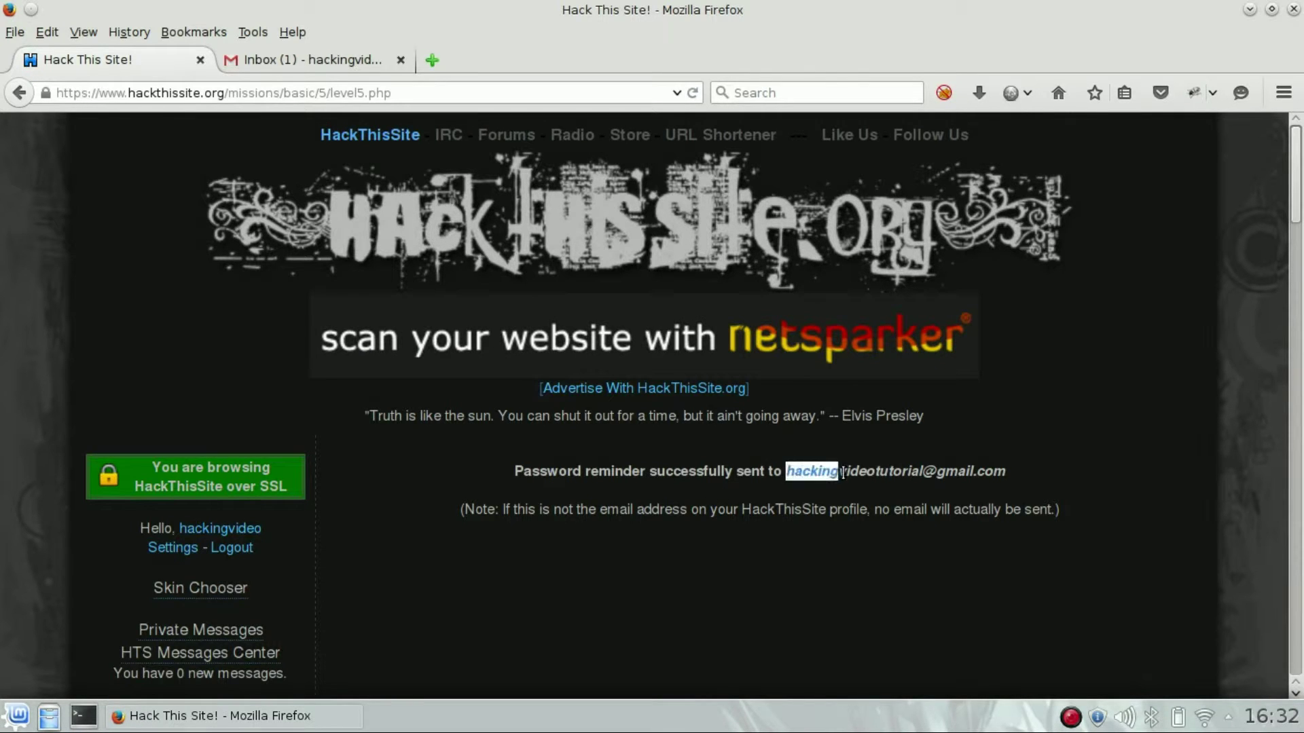
{"action": "left_click", "coordinate": [884, 477]}
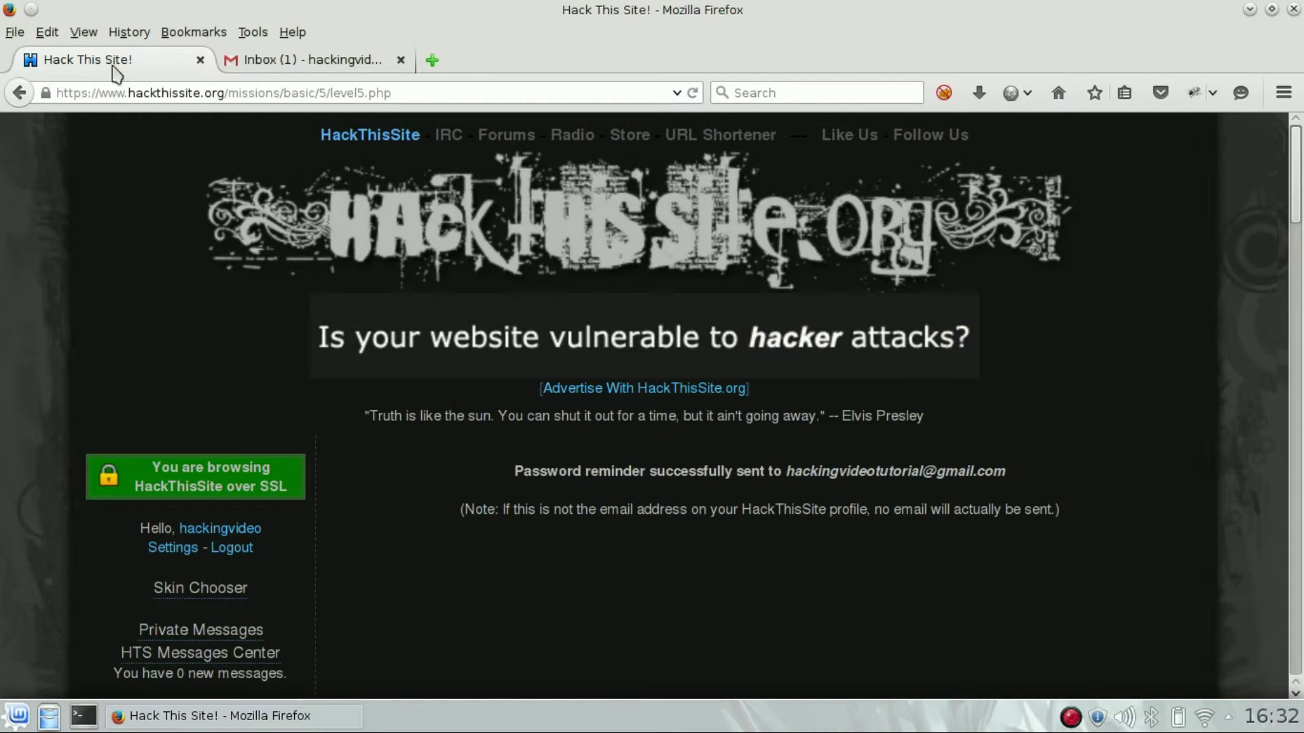
{"action": "left_click", "coordinate": [19, 93]}
{"action": "left_click", "coordinate": [278, 68]}
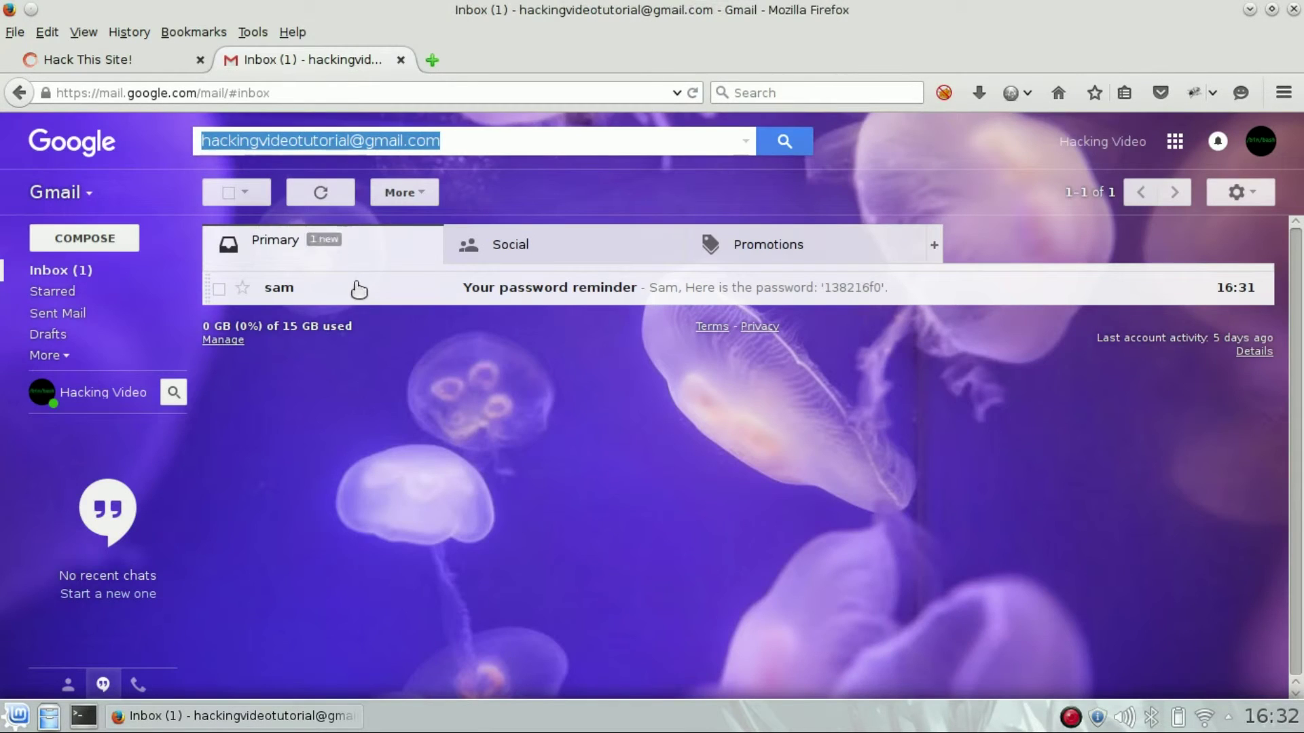
{"action": "left_click", "coordinate": [535, 289]}
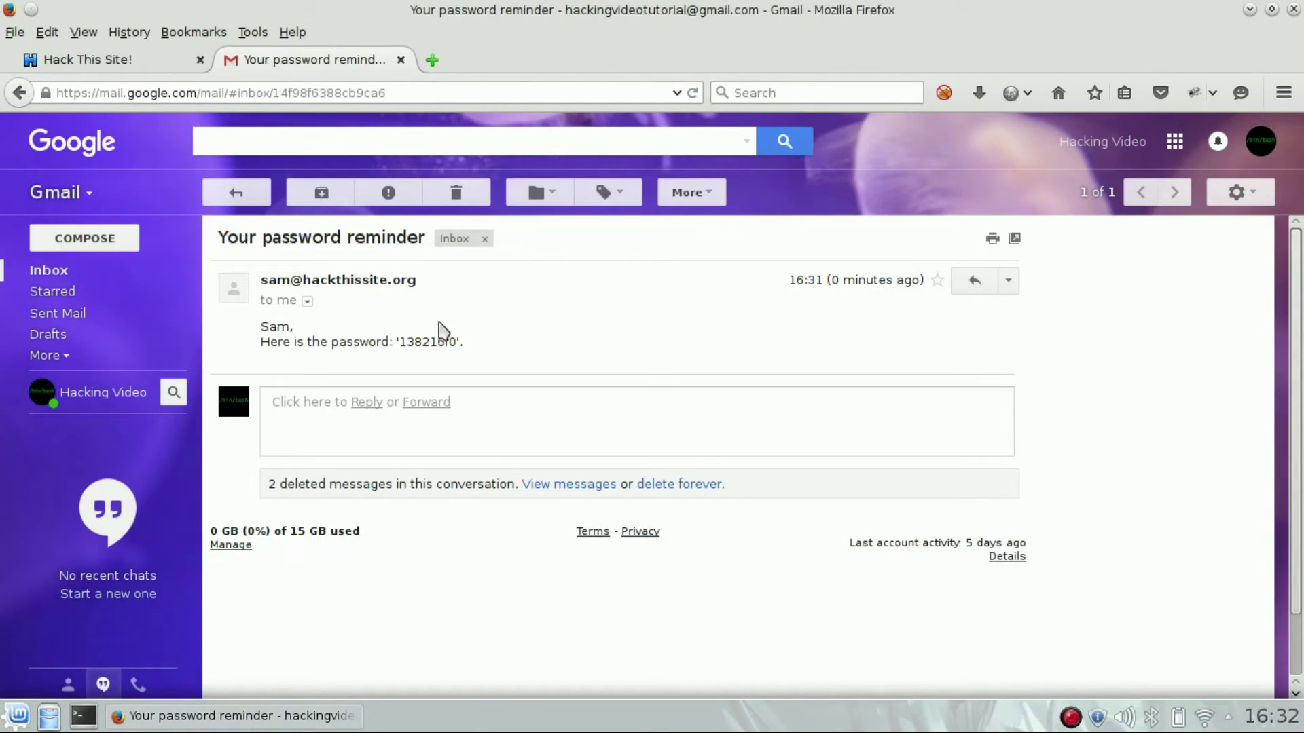
{"action": "double_click", "coordinate": [422, 344]}
{"action": "right_click", "coordinate": [421, 345]}
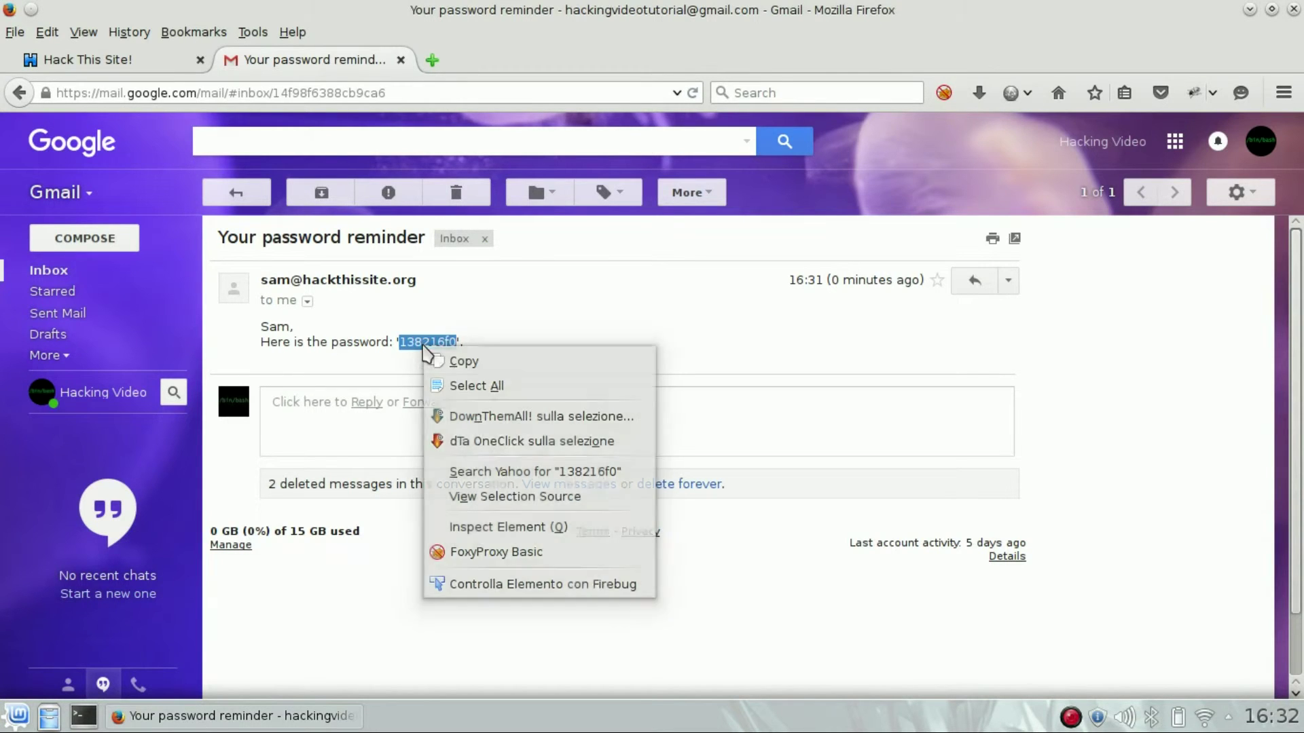
{"action": "left_click", "coordinate": [431, 361]}
{"action": "left_click", "coordinate": [474, 349]}
{"action": "left_click", "coordinate": [128, 59]}
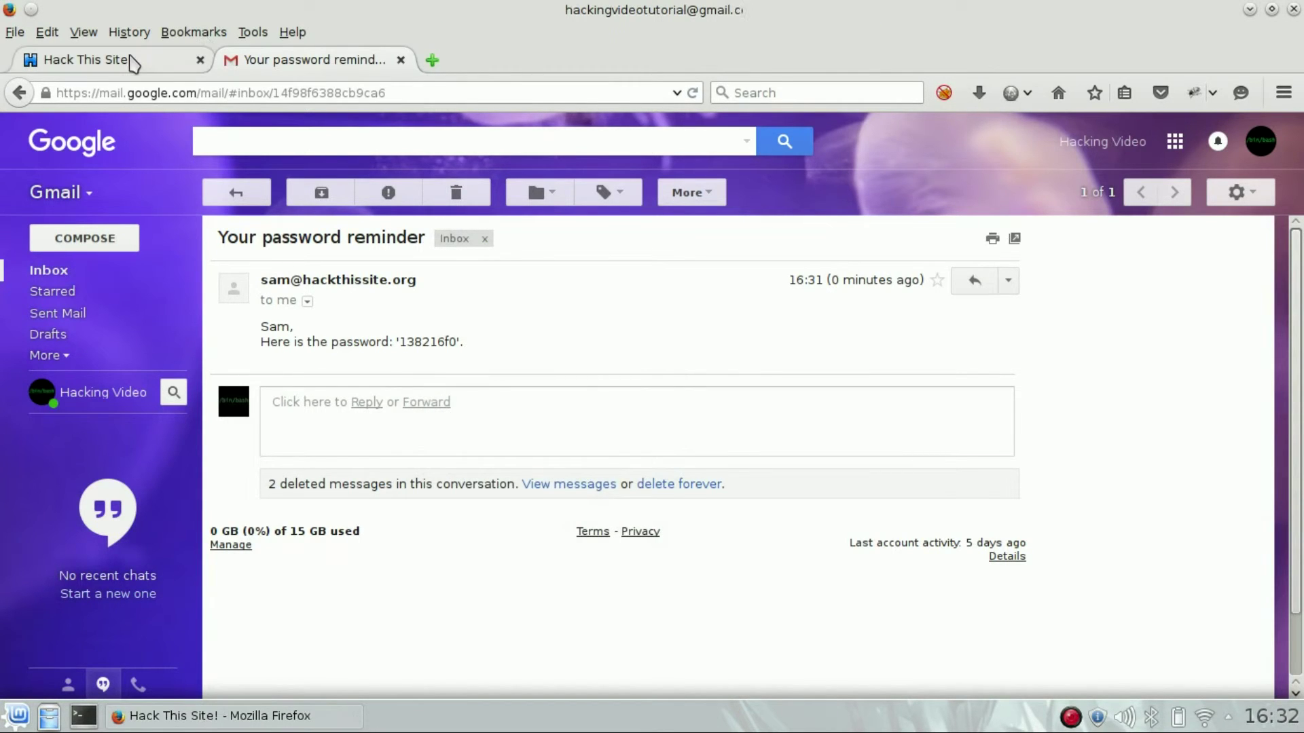
{"action": "left_click", "coordinate": [683, 361]}
{"action": "right_click", "coordinate": [685, 364]}
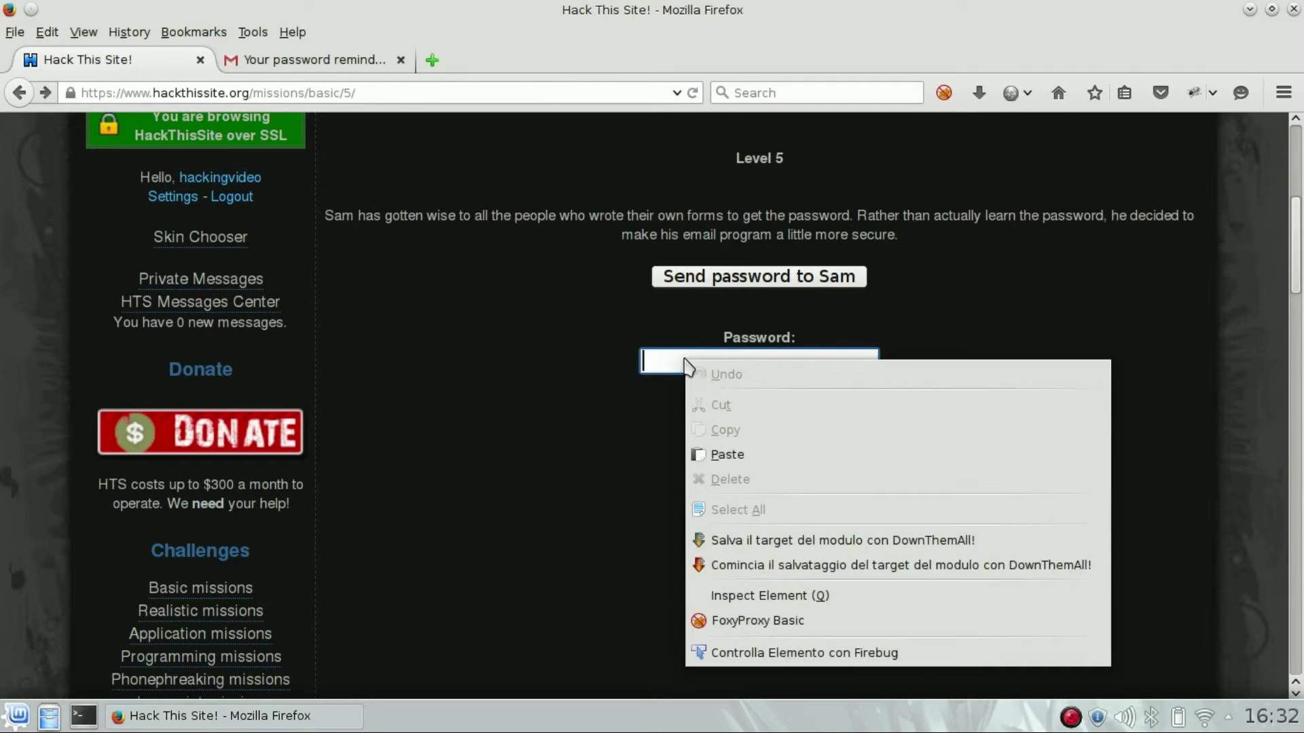
{"action": "left_click", "coordinate": [727, 455]}
{"action": "left_click", "coordinate": [763, 408]}
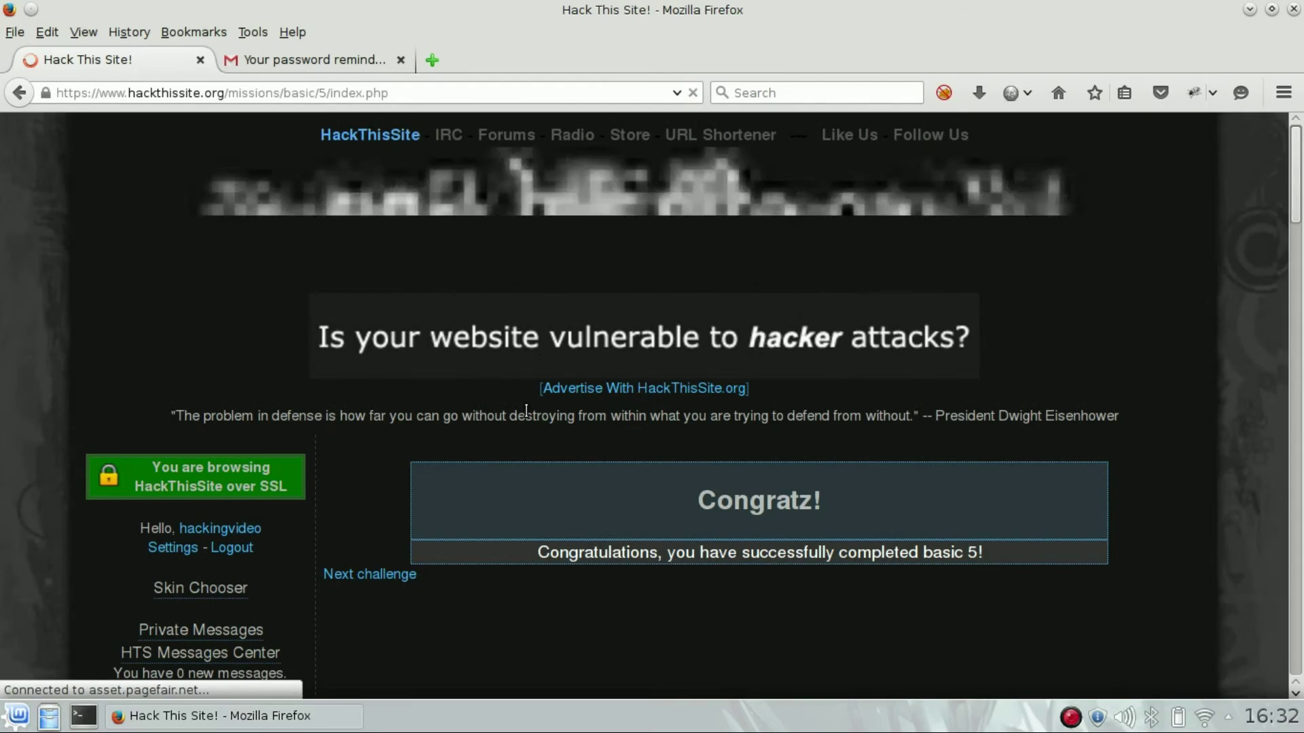
{"action": "left_click_drag", "start_coordinate": [700, 499], "coordinate": [873, 505]}
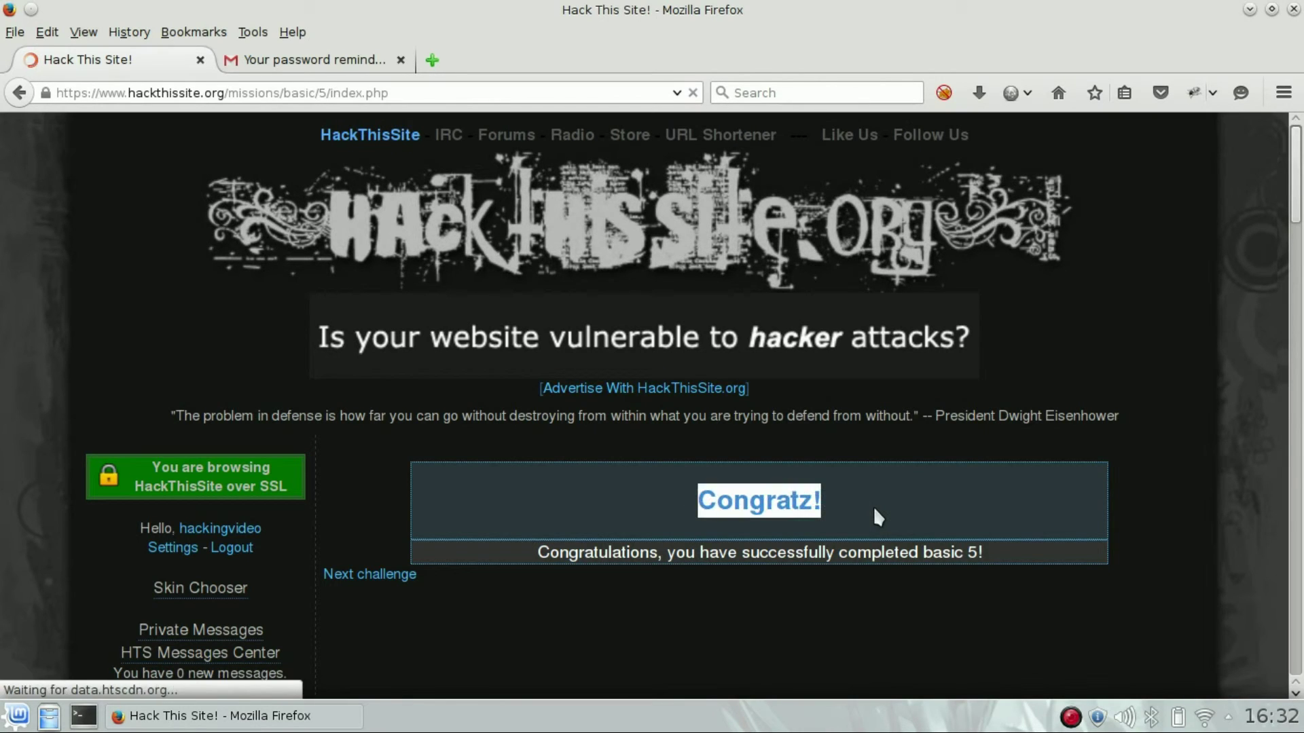